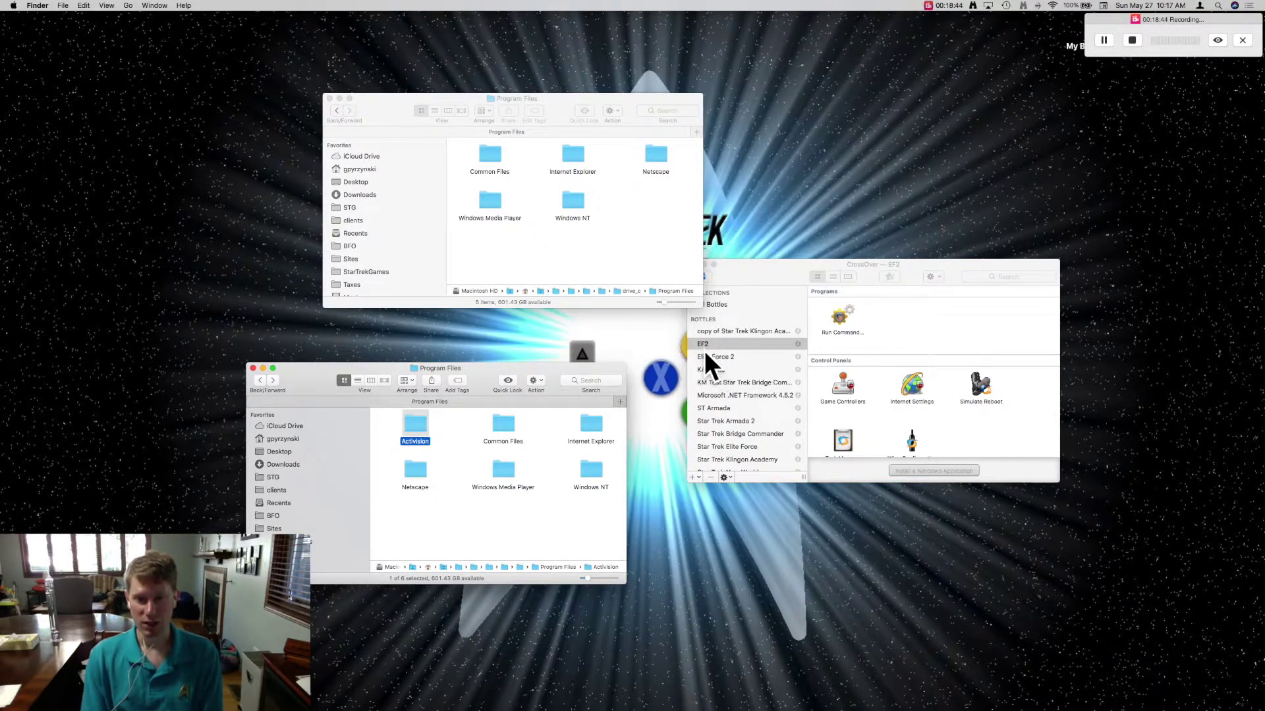
Copy the Activision folder in Finder, with the bottle's Program Files window moved aside.
drag(632, 106, 580, 112)
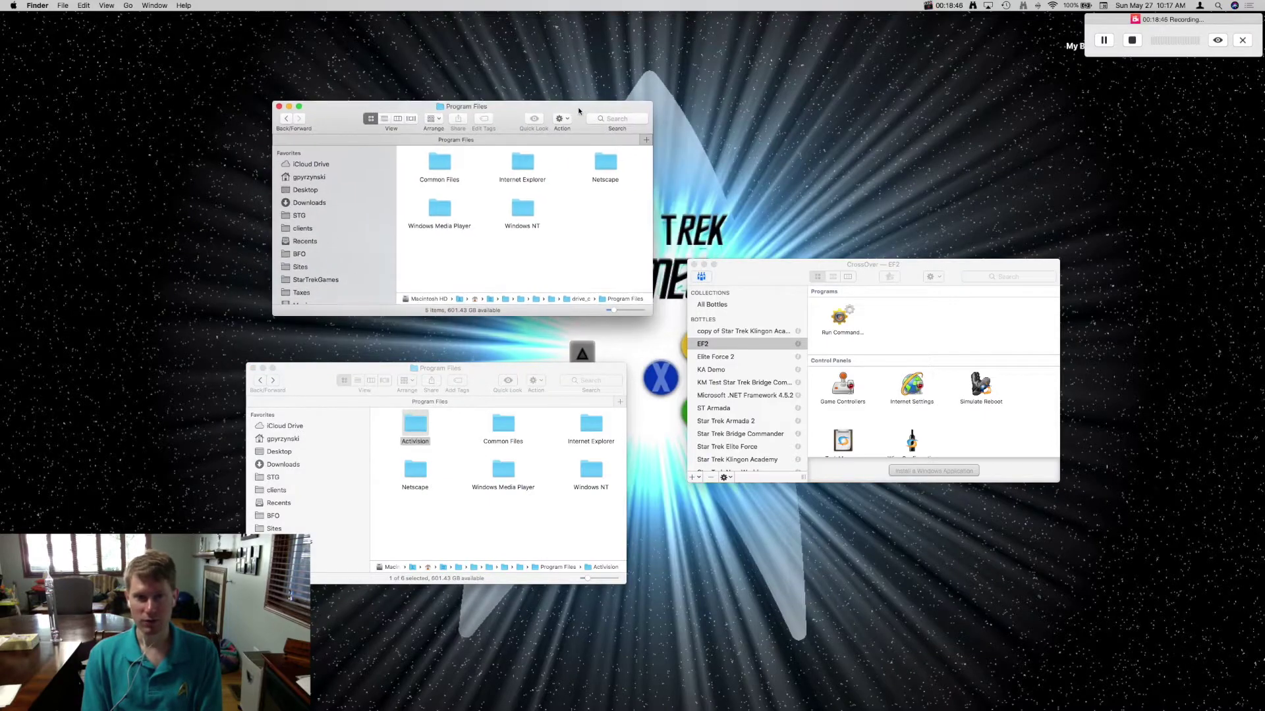
click(412, 428)
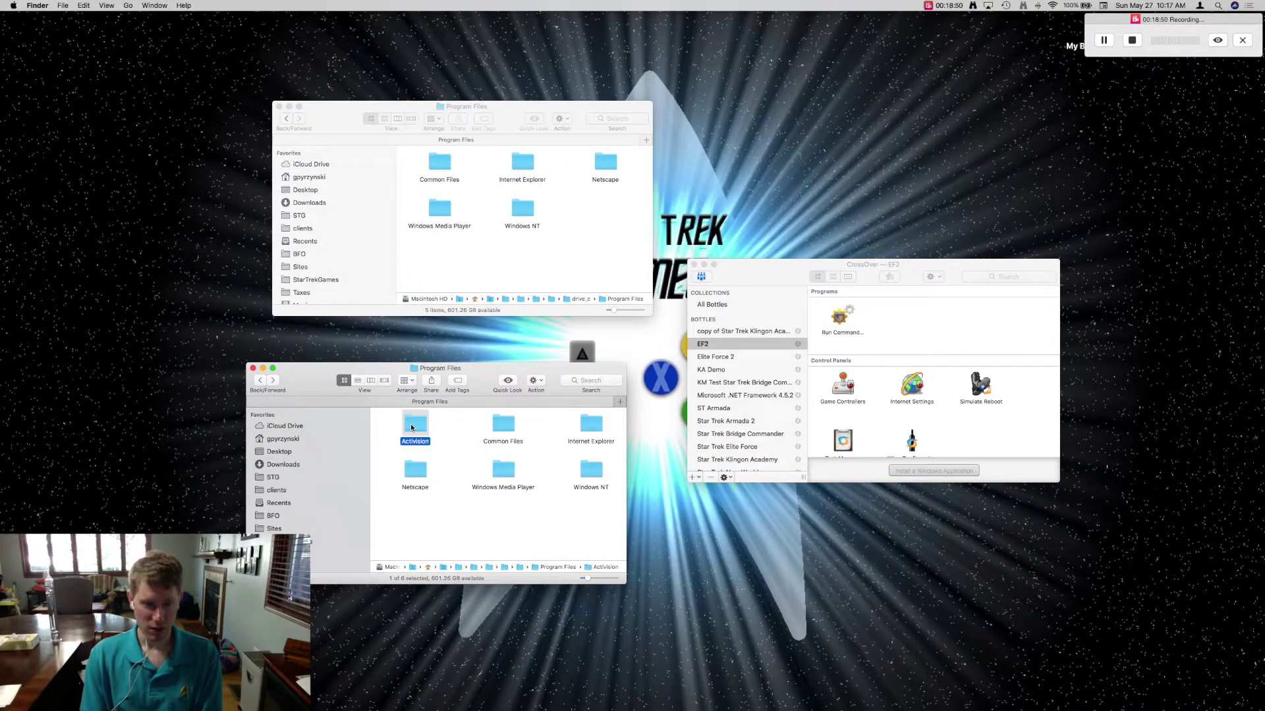
right_click(412, 427)
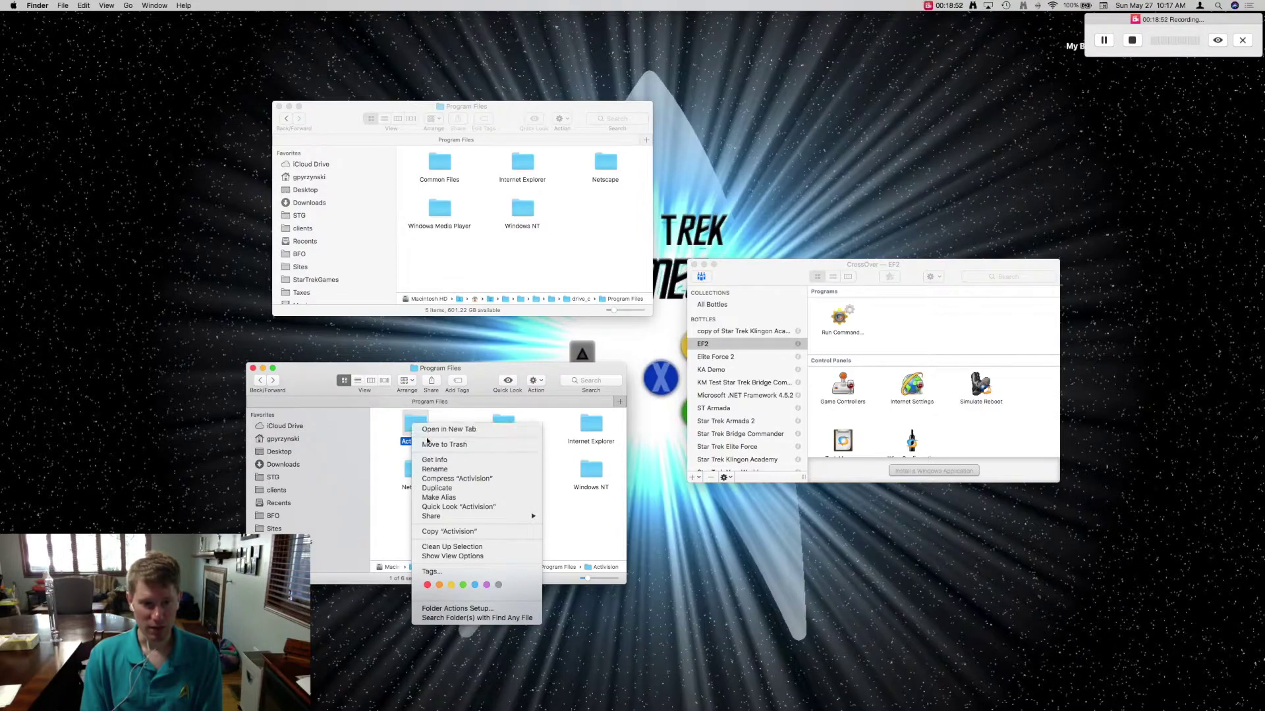
click(438, 532)
Paste Activision into the bottle's Program Files and go into the pasted folder.
right_click(579, 219)
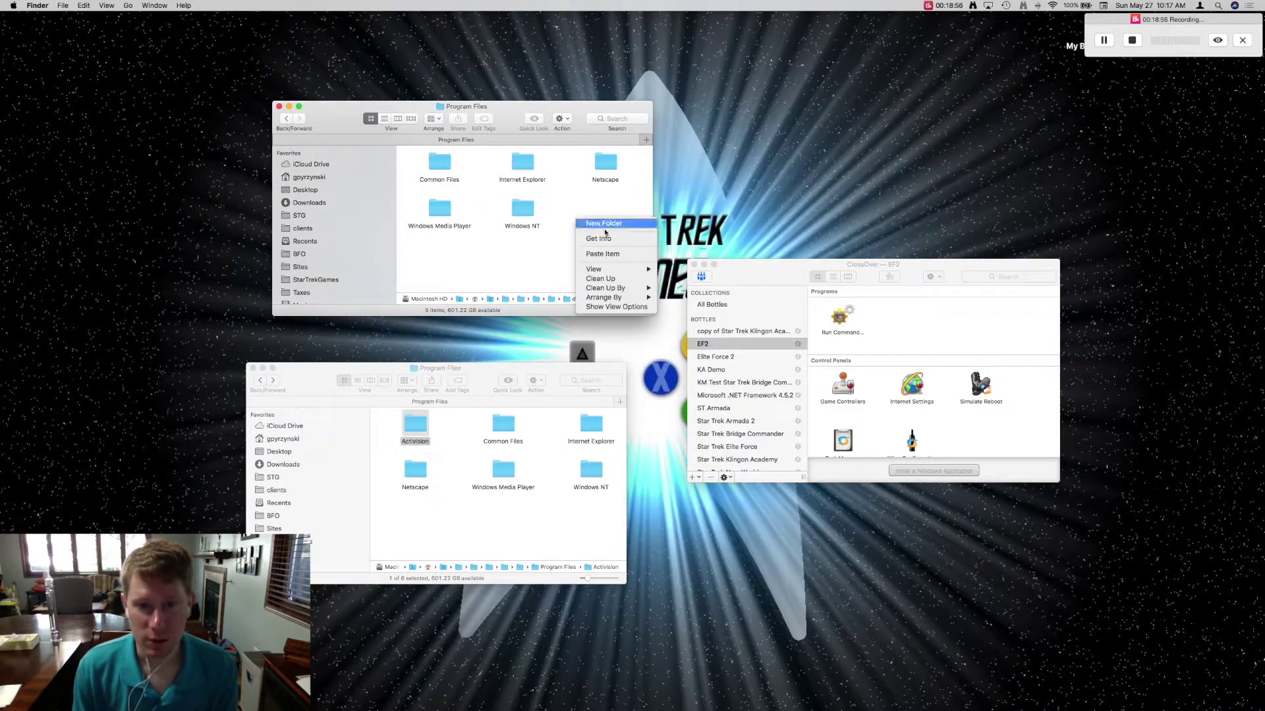
click(623, 260)
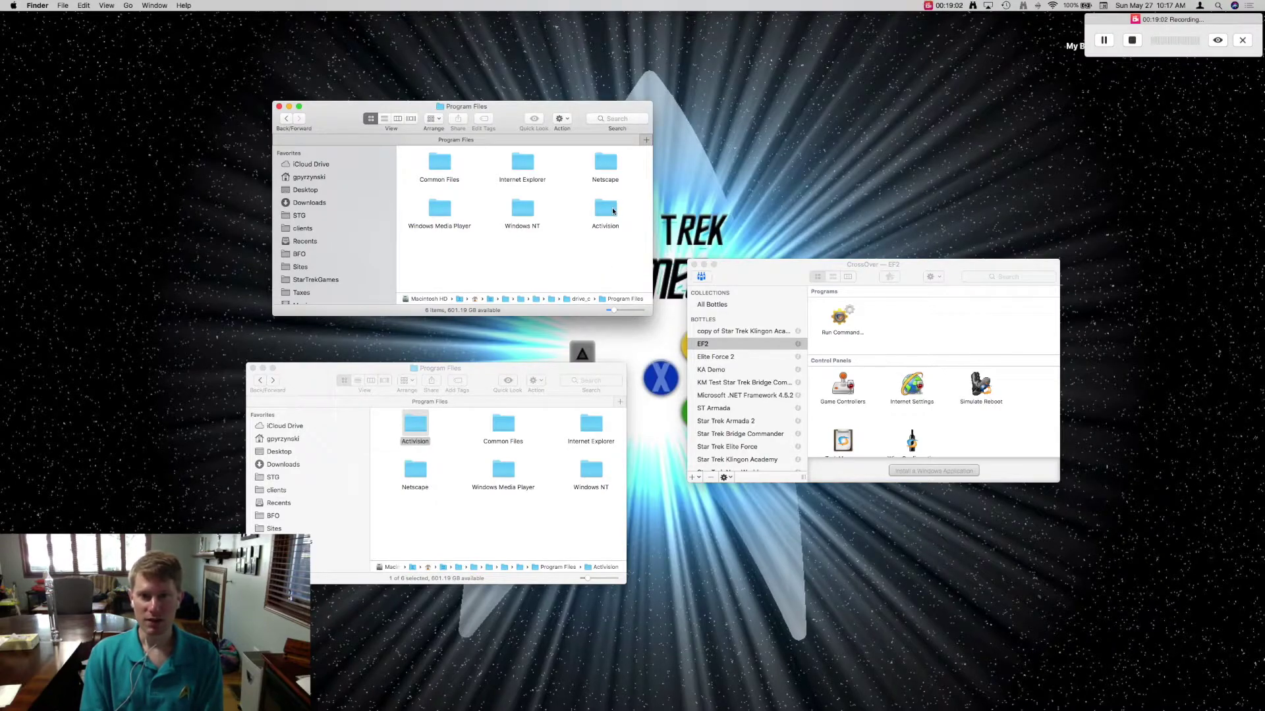
double_click(612, 211)
Enter the EF2 folder and launch EF2.exe.
click(447, 167)
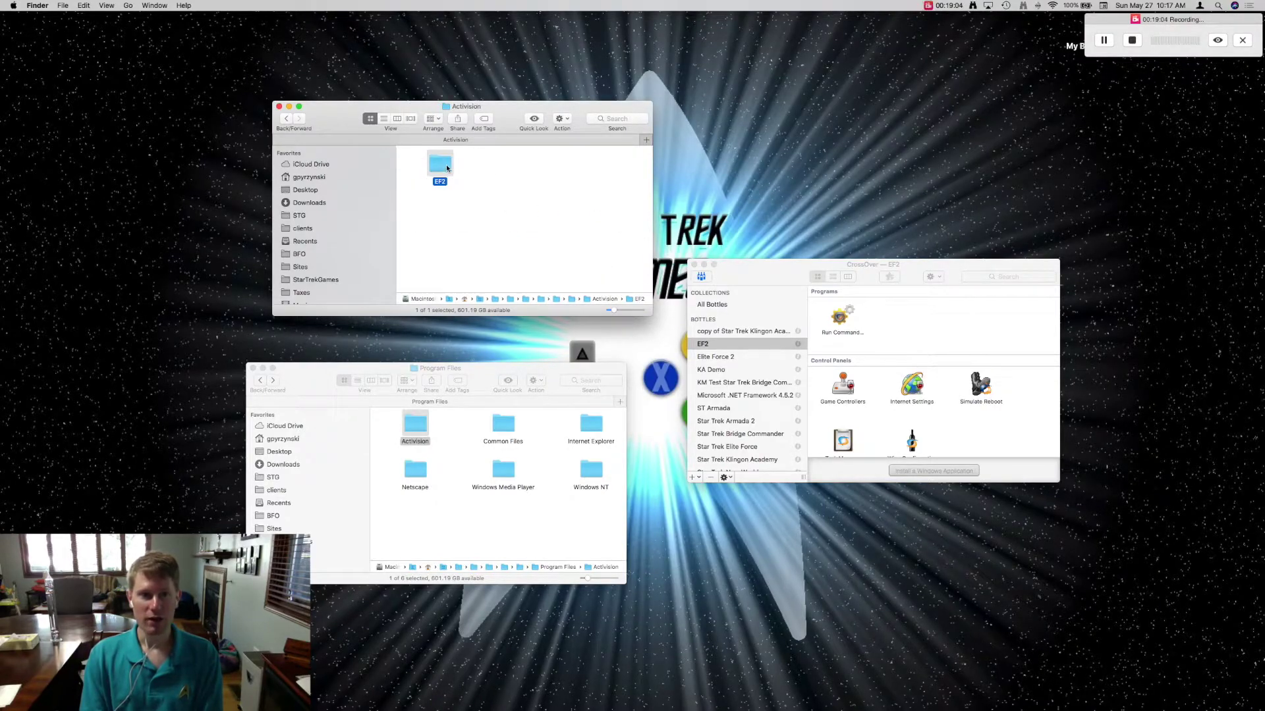
double_click(445, 168)
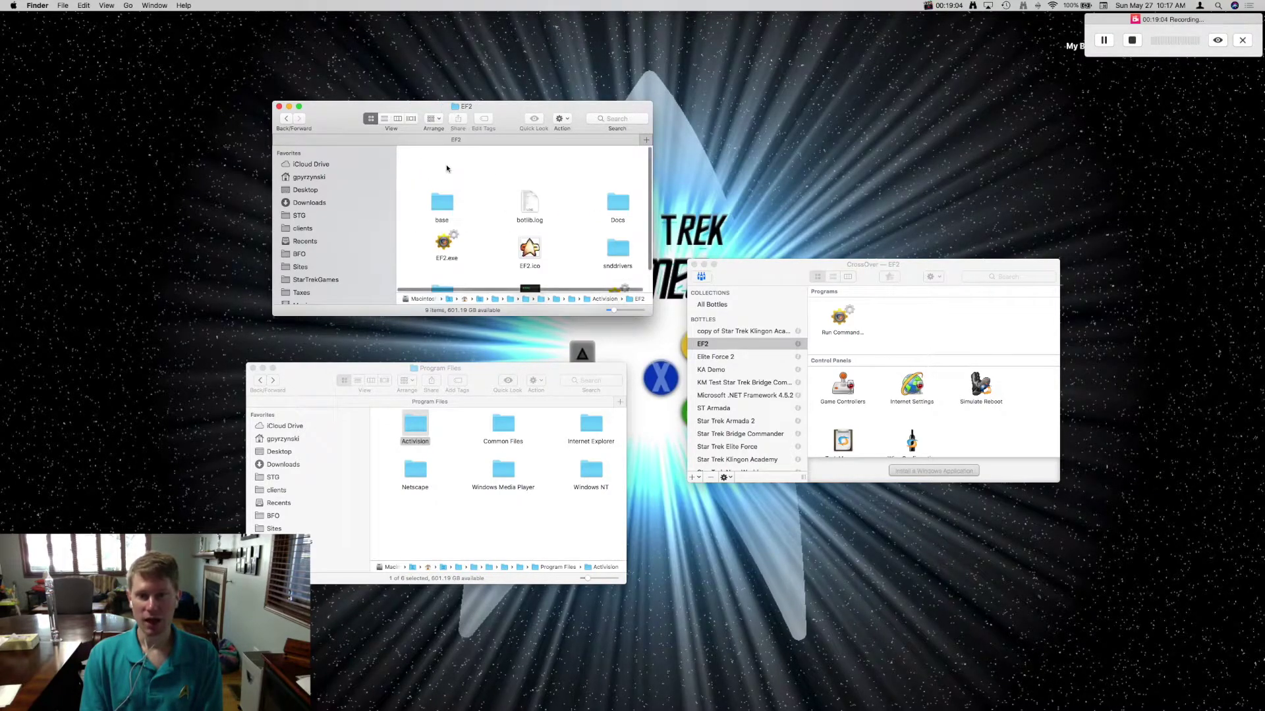
double_click(446, 243)
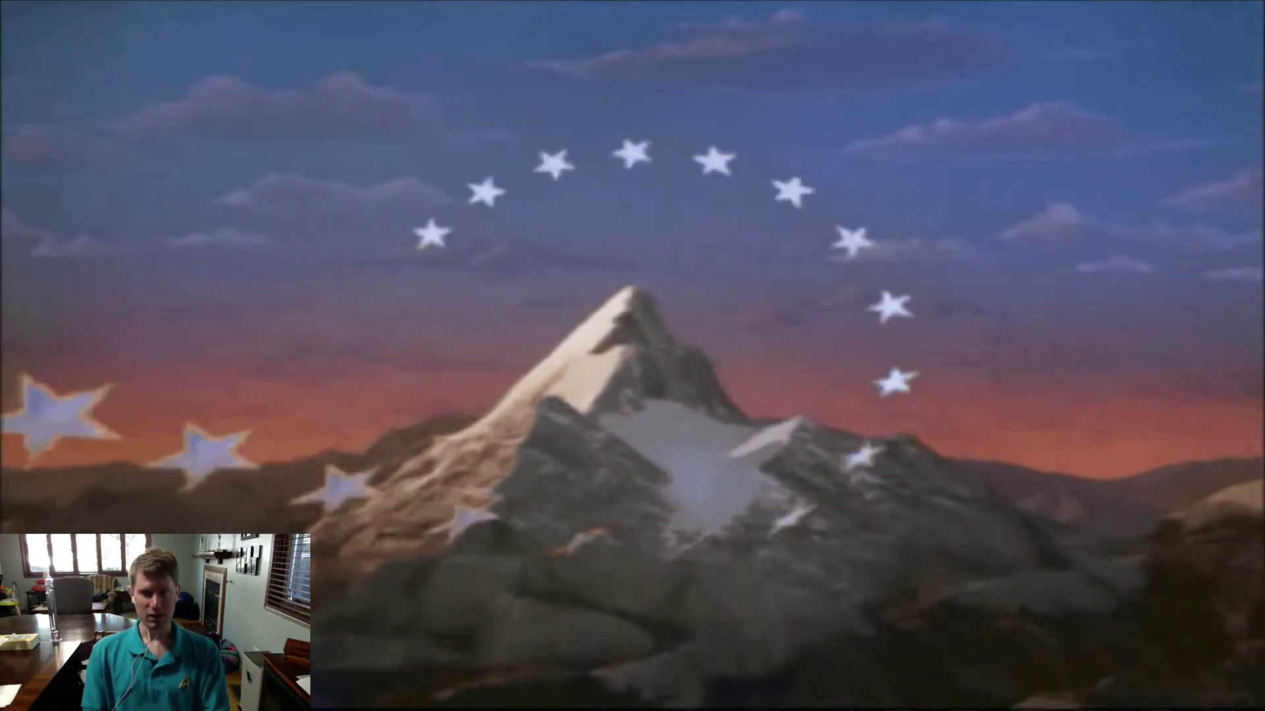
Skip the intro movie with Escape to reach the main menu.
key(Escape)
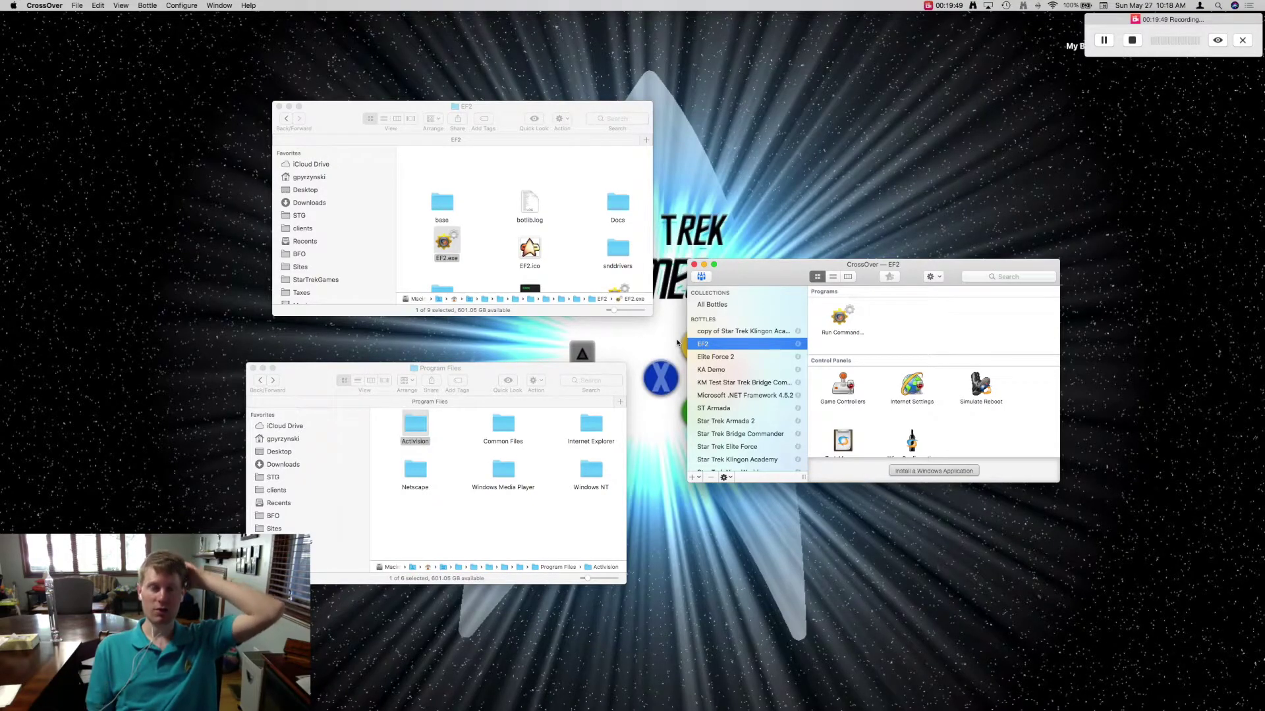
drag(502, 115, 557, 96)
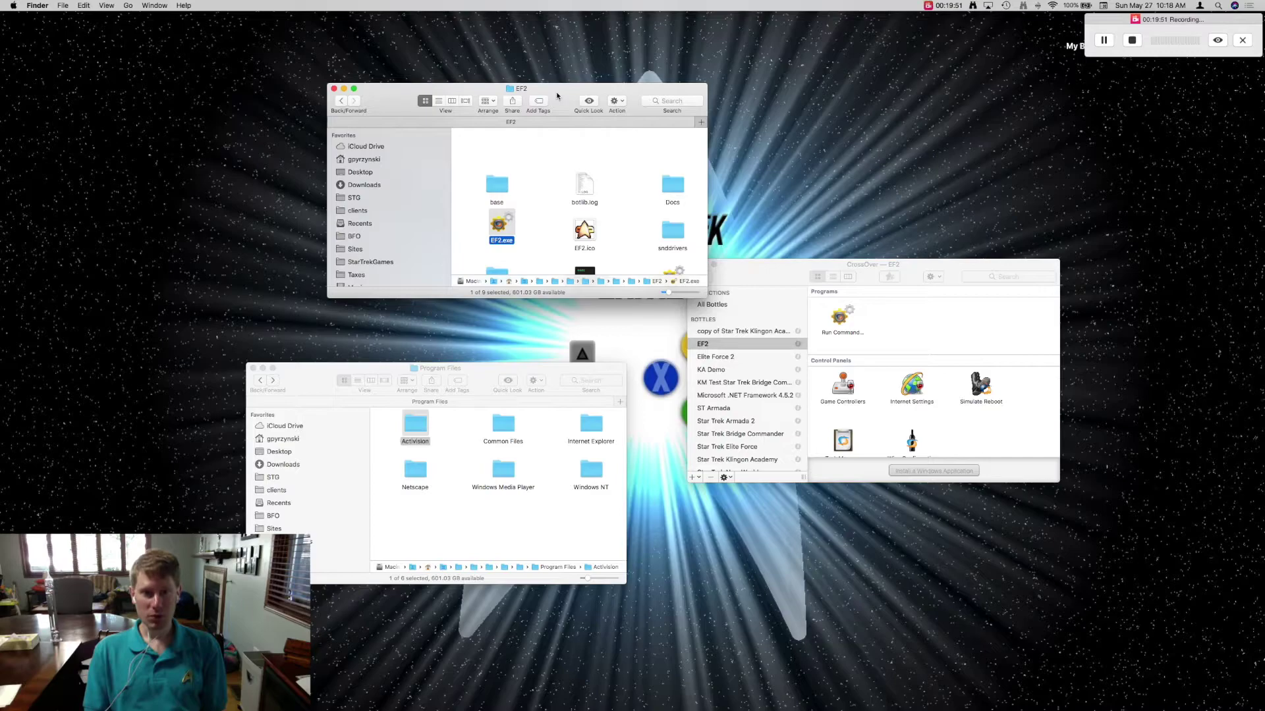